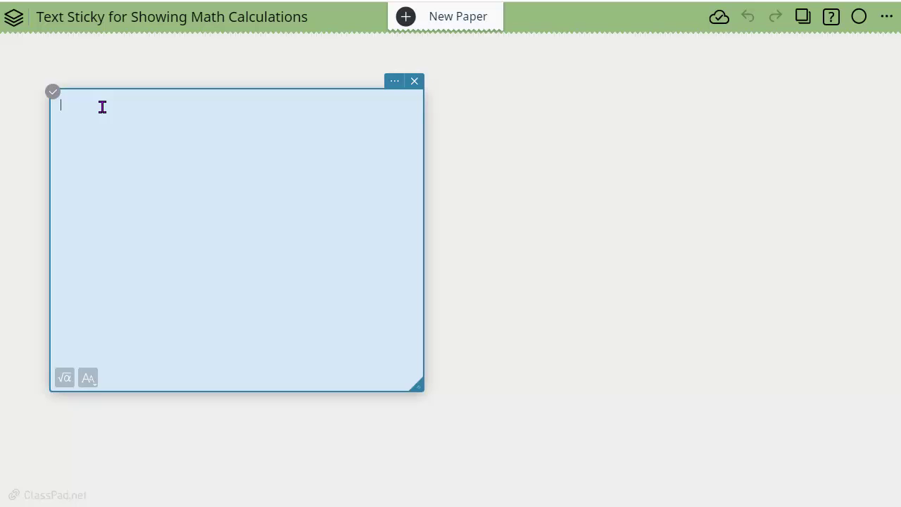
# Step: Enter "Directions." as a bold, underlined heading in the blue sticky and place the cursor on the line below it
pyautogui.write('Directions.')
pyautogui.moveTo(133, 105); pyautogui.dragTo(62, 104)
pyautogui.hotkey('ctrl', 'b')
pyautogui.click(188, 161)
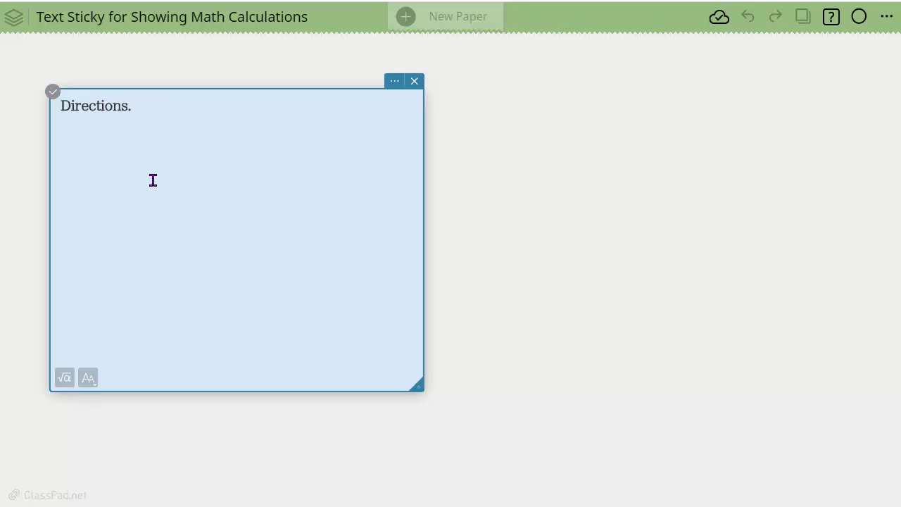
pyautogui.moveTo(145, 117); pyautogui.dragTo(60, 102)
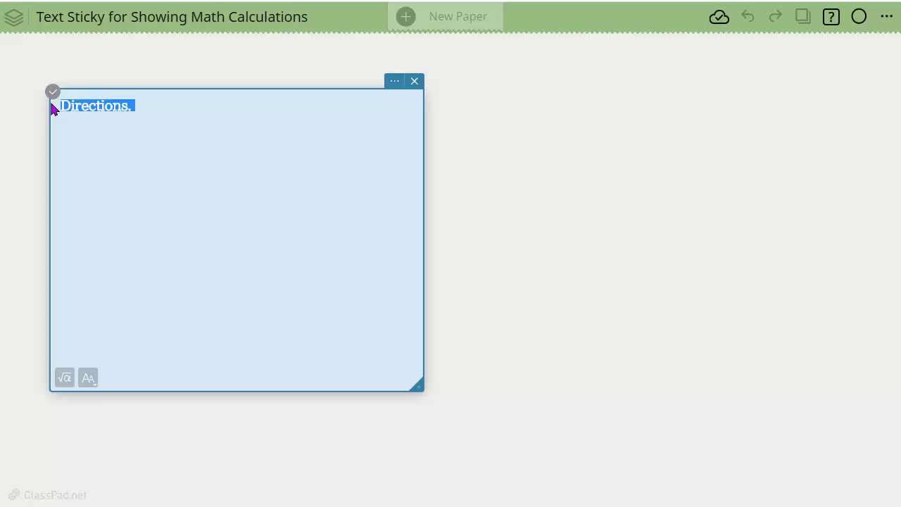
pyautogui.click(149, 201)
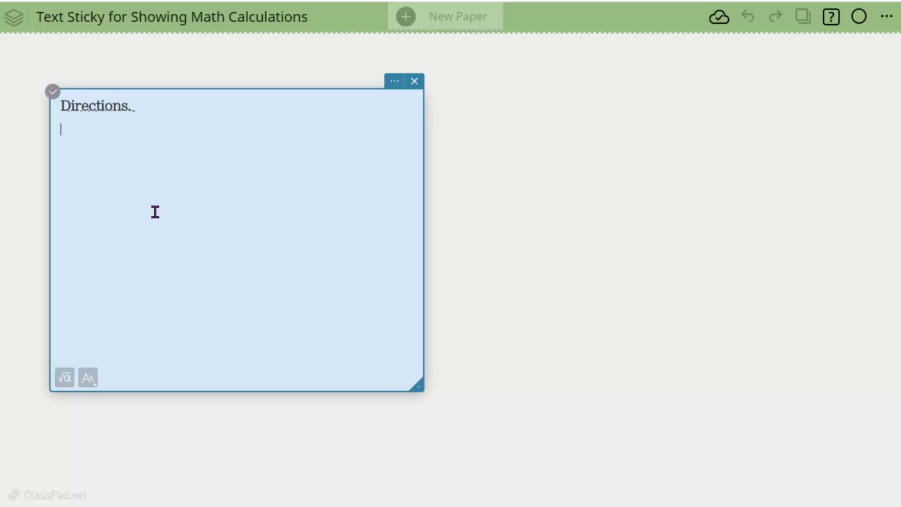
# Step: Insert an empty 2×2 matrix template in a math line below the Directions heading
pyautogui.click(64, 381)
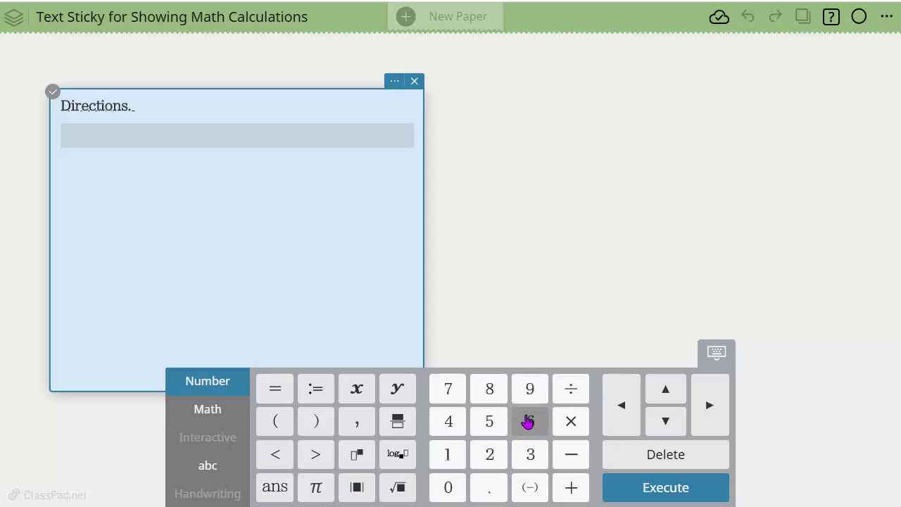
pyautogui.click(211, 413)
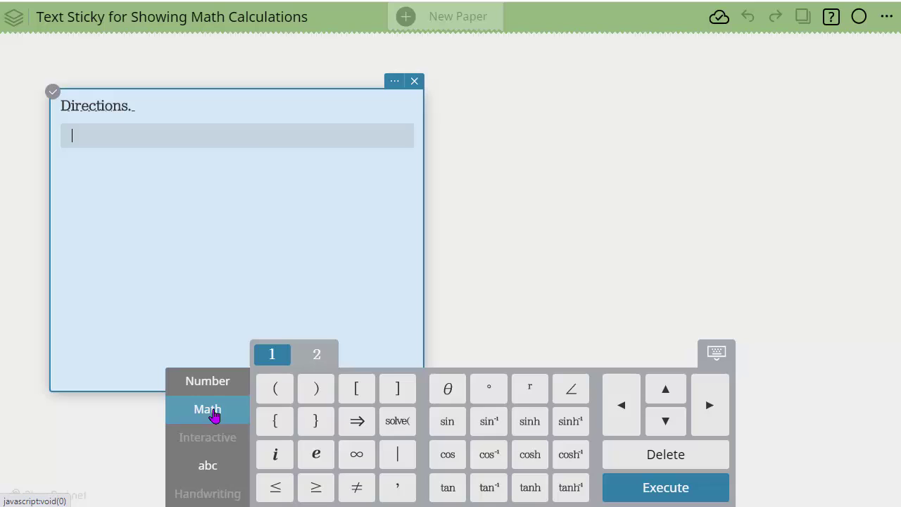
pyautogui.click(321, 365)
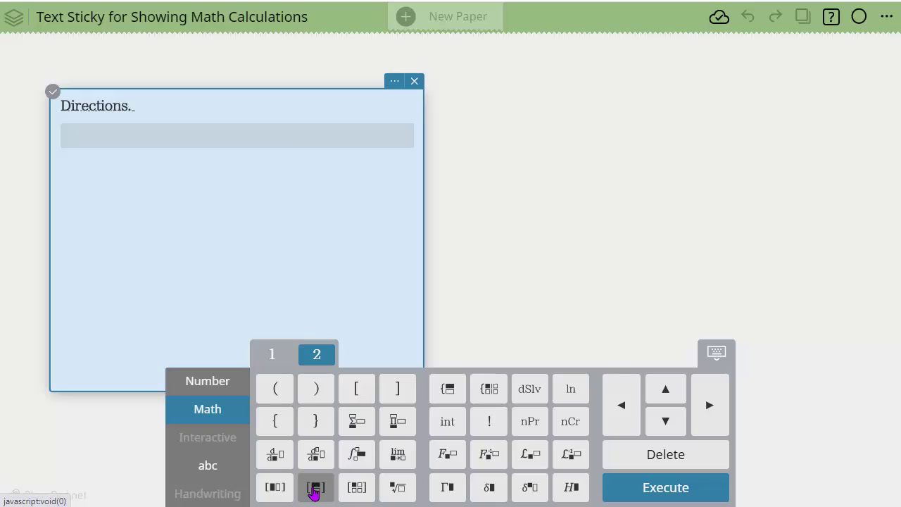
pyautogui.click(356, 487)
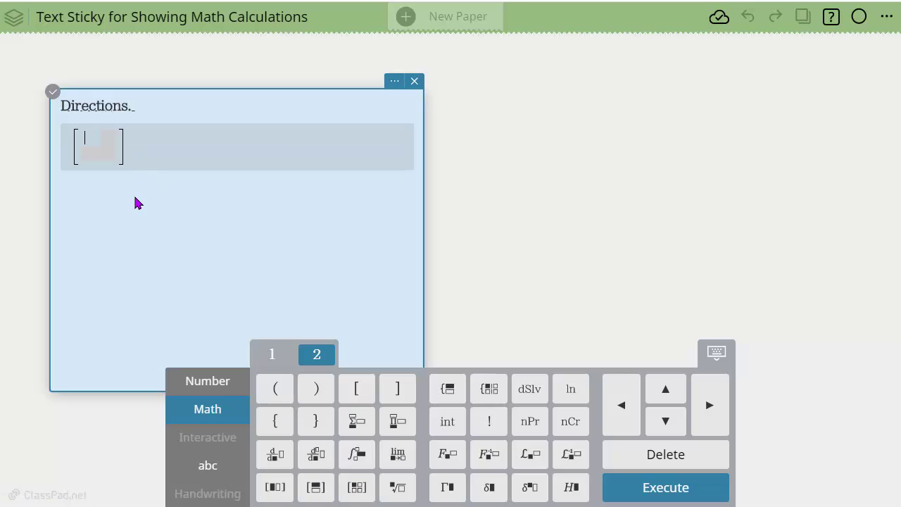
# Step: Fill the matrix with 2 and 3 in the first row and −4 and 5 in the second row
pyautogui.write('2')
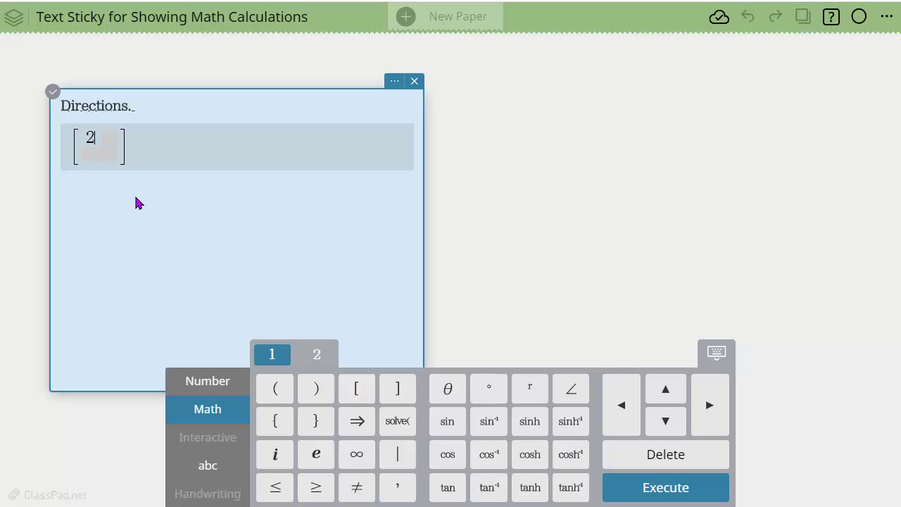
pyautogui.click(107, 135)
pyautogui.write('3')
pyautogui.click(88, 154)
pyautogui.write('-4')
pyautogui.click(119, 155)
pyautogui.write('5')
pyautogui.press('Return')
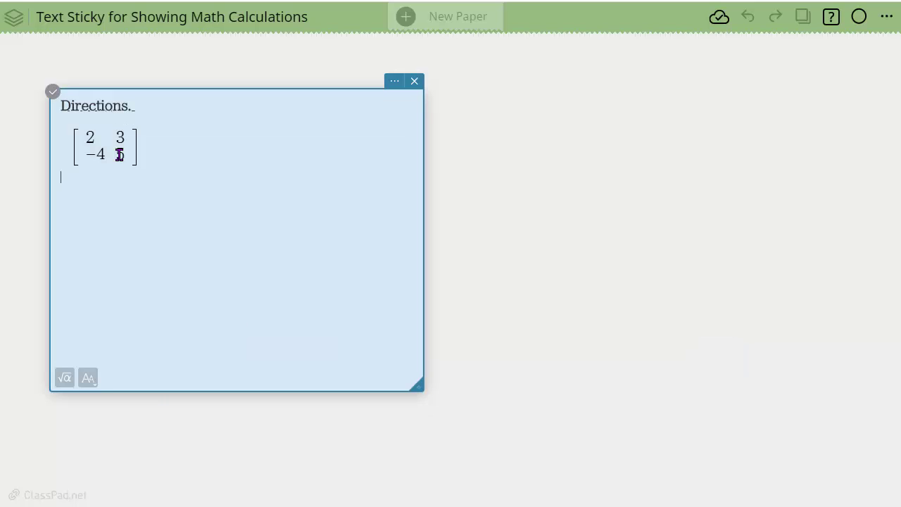
# Step: Write the equation 2/3x+5=7 as plain text below the matrix, leaving a blank line between them
pyautogui.click(63, 379)
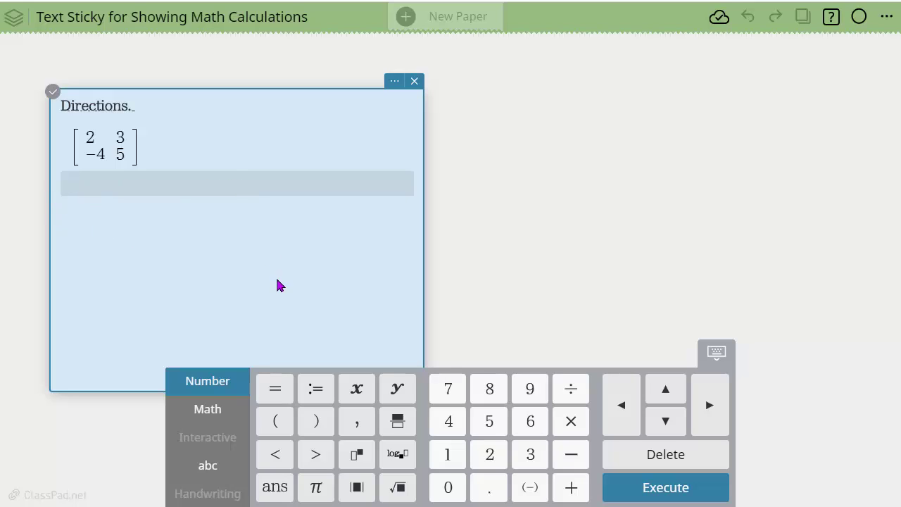
pyautogui.click(80, 228)
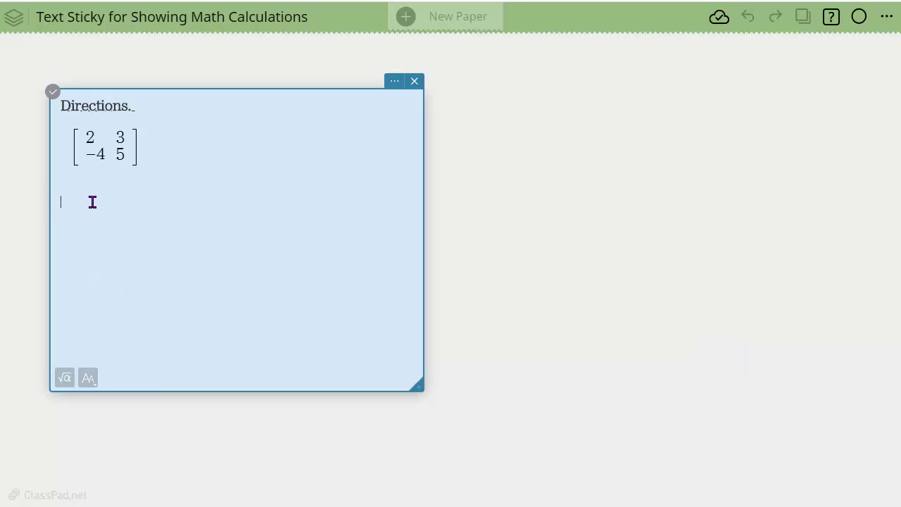
pyautogui.write('2/3x+5=7')
# Step: Add the same equation, 2/3x+5=7, with a stacked fraction in a math line and view the available math symbols
pyautogui.click(64, 380)
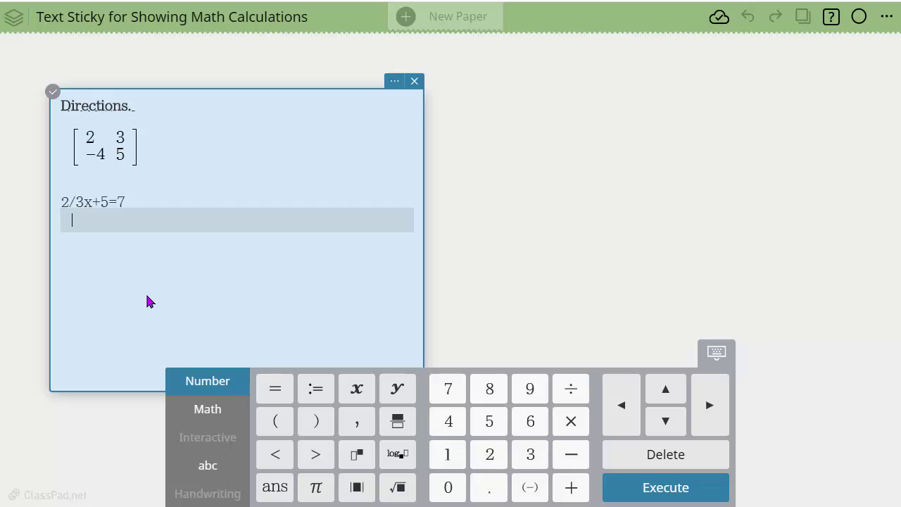
pyautogui.write('2/3')
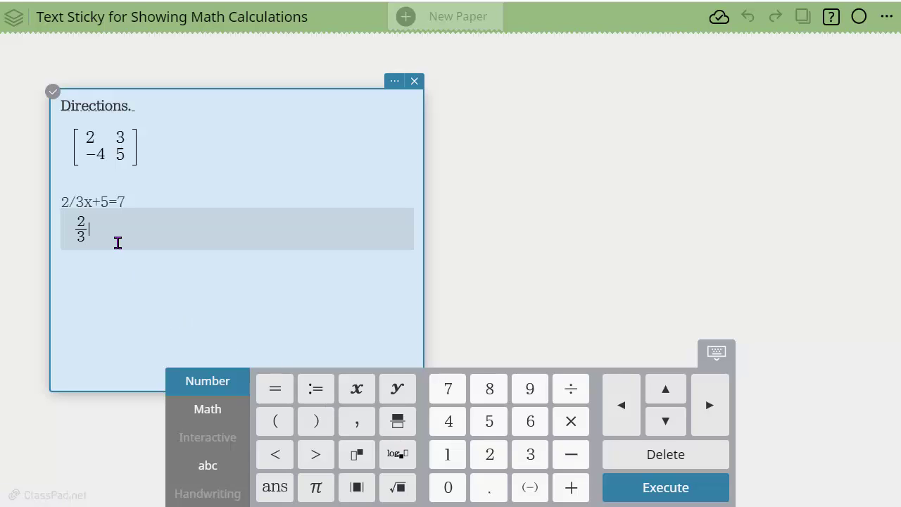
pyautogui.write('x+5=7')
pyautogui.click(202, 415)
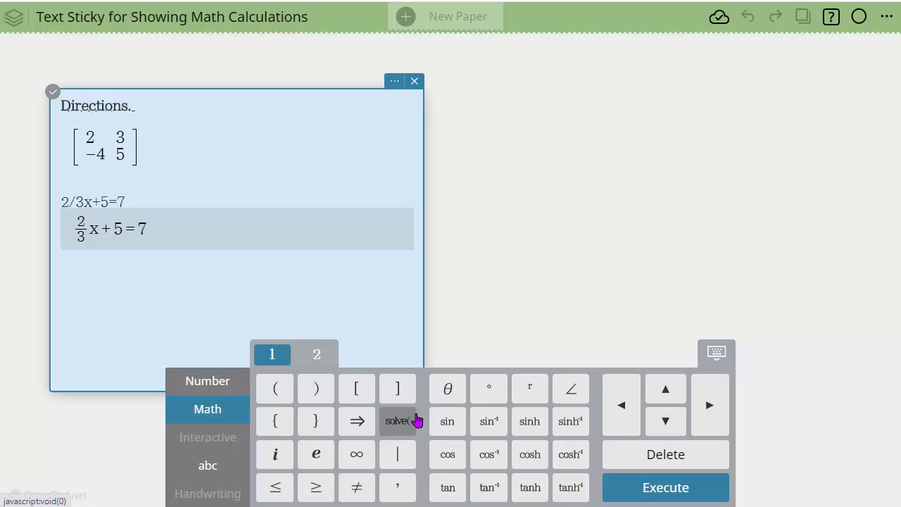
pyautogui.click(317, 356)
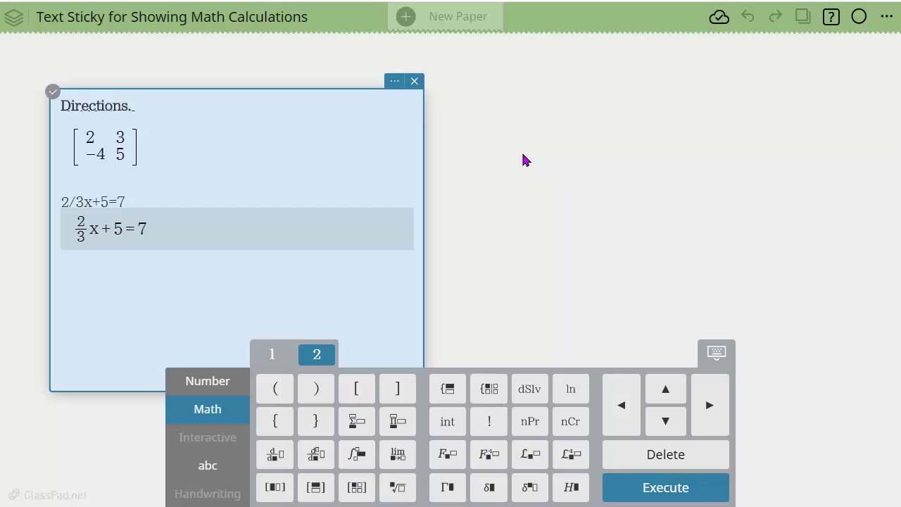
# Step: Create a second text sticky beside the blue one, colour it yellow and enlarge it to about the same size
pyautogui.click(493, 106)
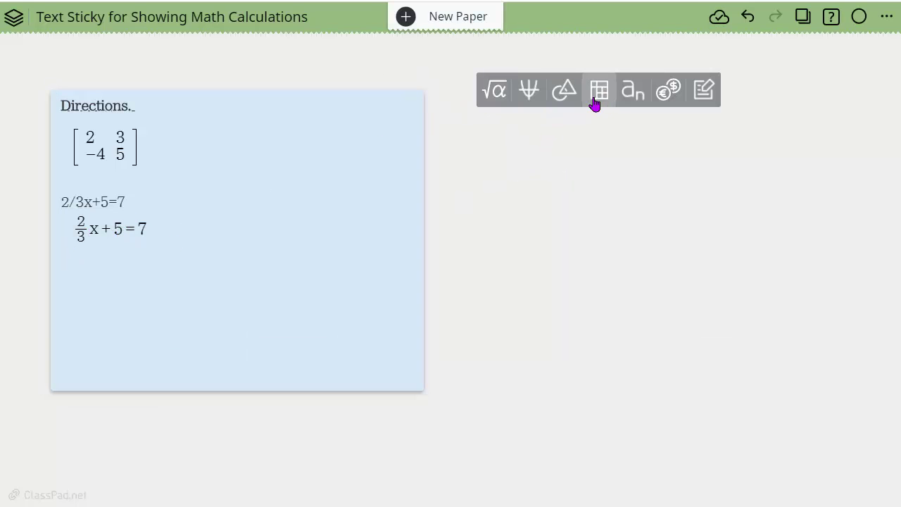
pyautogui.click(703, 92)
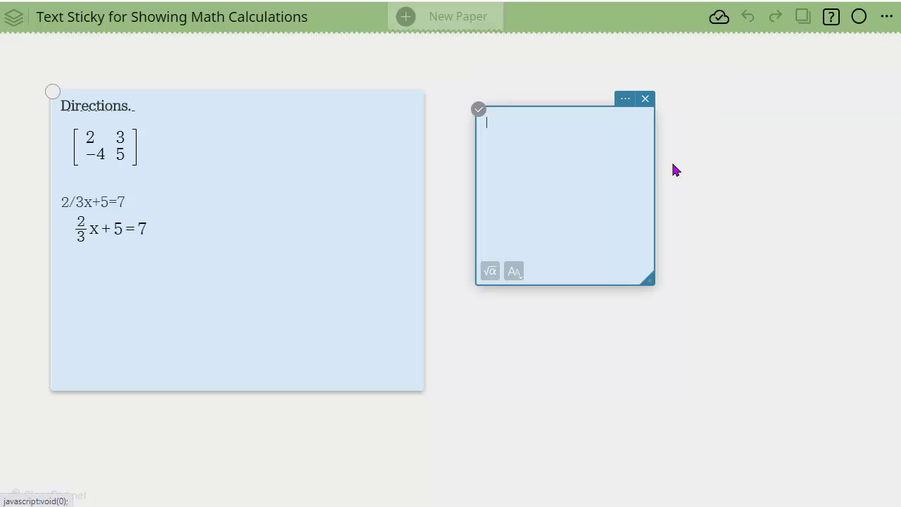
pyautogui.click(625, 99)
pyautogui.click(654, 127)
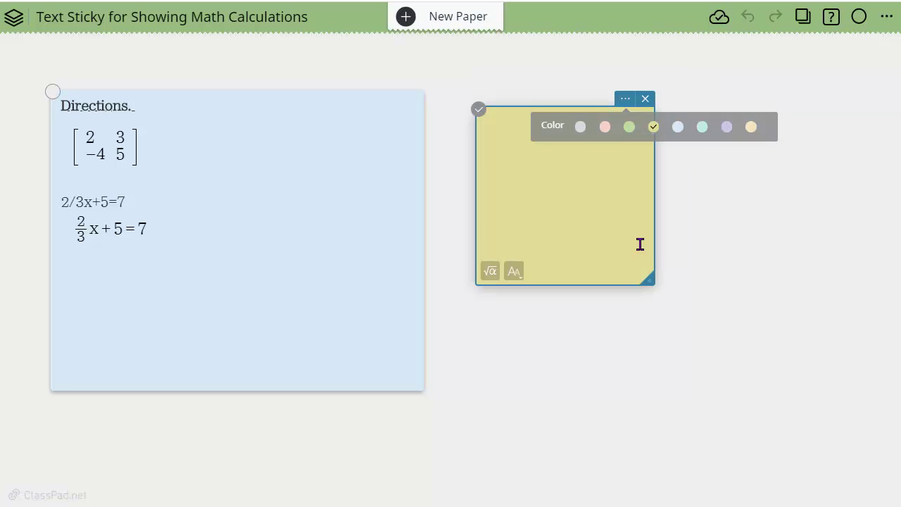
pyautogui.moveTo(645, 278); pyautogui.dragTo(843, 382)
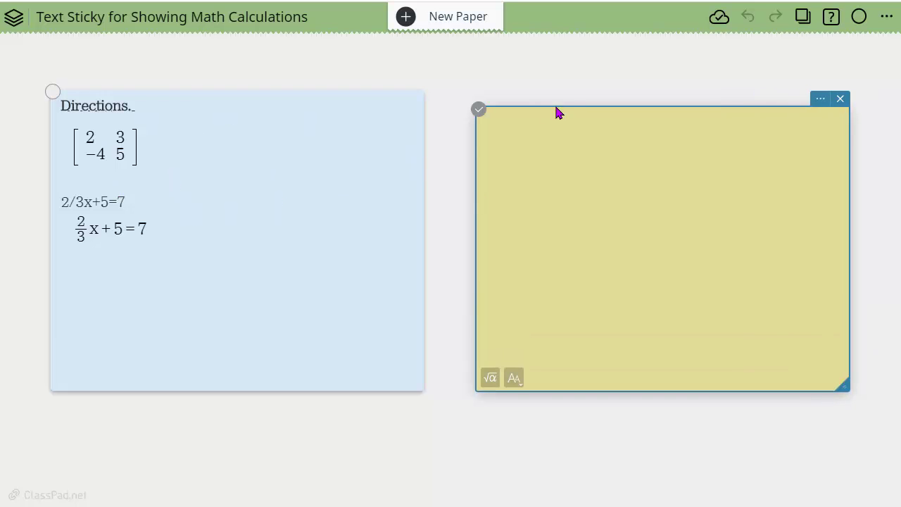
# Step: Enter the equation 2/3x+5=7 with a stacked fraction as the first math line of the yellow sticky
pyautogui.click(489, 379)
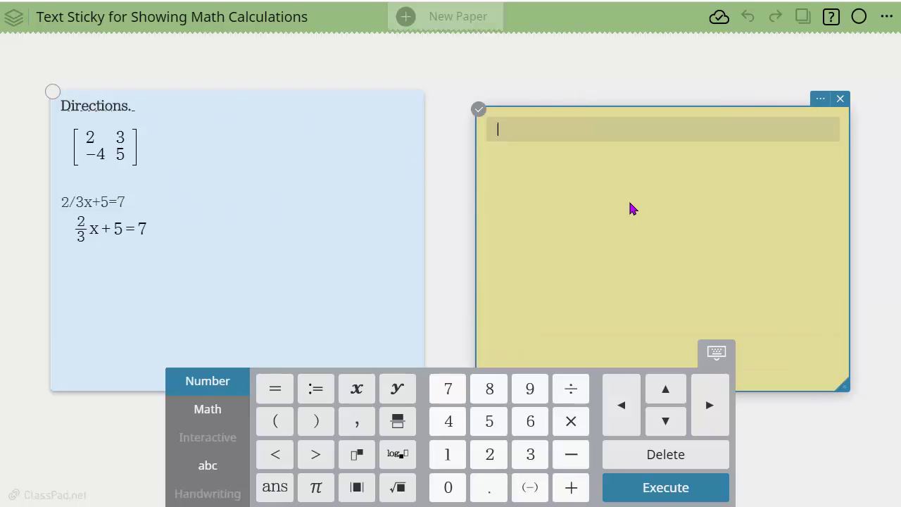
pyautogui.write('2/')
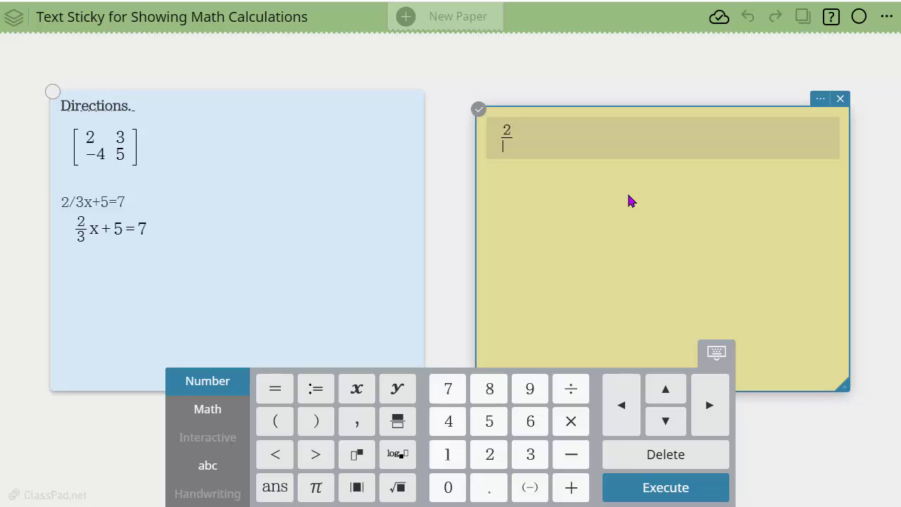
pyautogui.write('3x+5=7')
pyautogui.click(599, 227)
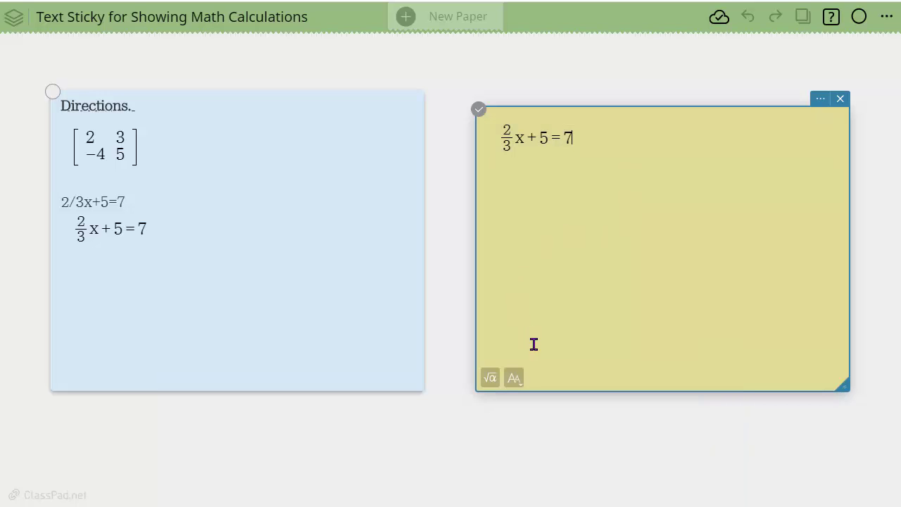
# Step: Add a second math line in the yellow sticky reading 2/3x+5+(-5)=7+(-5), with 2/3 as a stacked fraction
pyautogui.click(489, 387)
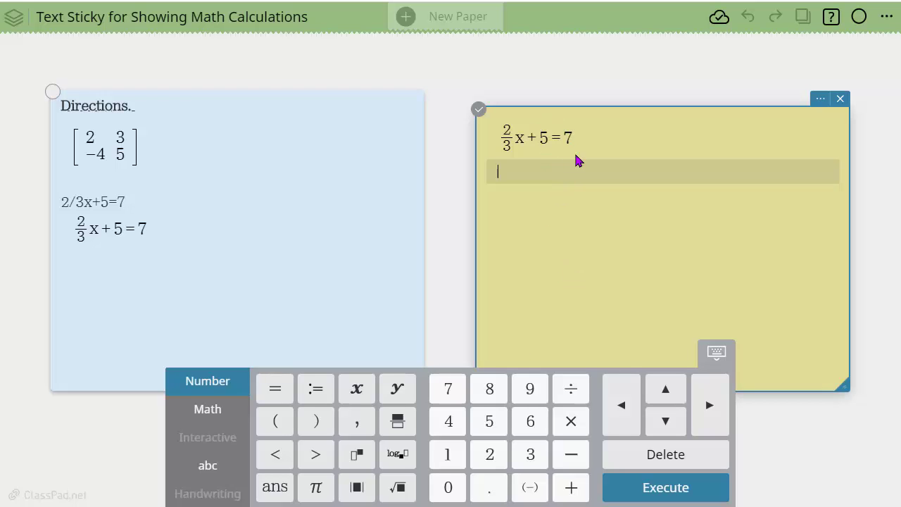
pyautogui.write('2/')
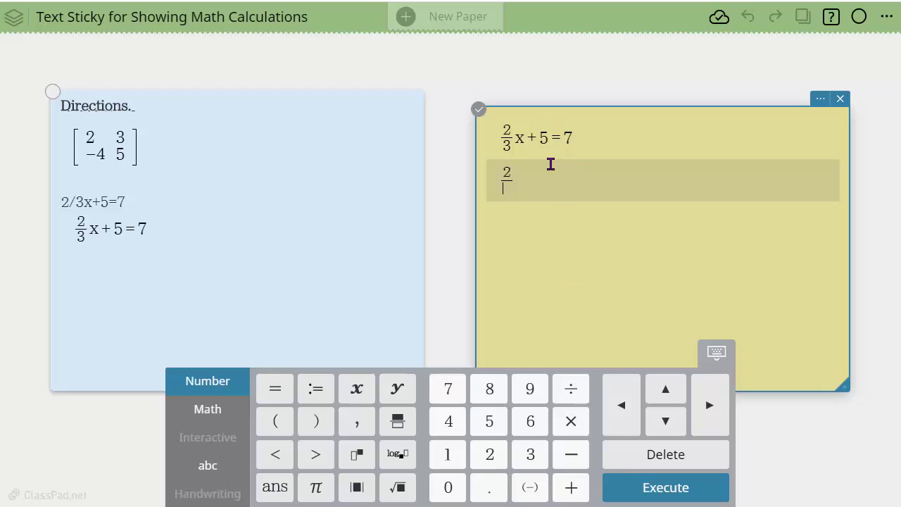
pyautogui.write('3')
pyautogui.press('Right')
pyautogui.write('x')
pyautogui.write('+5')
pyautogui.write('+(')
pyautogui.write('-5)')
pyautogui.write('=7')
pyautogui.write('+')
pyautogui.write('(-5)')
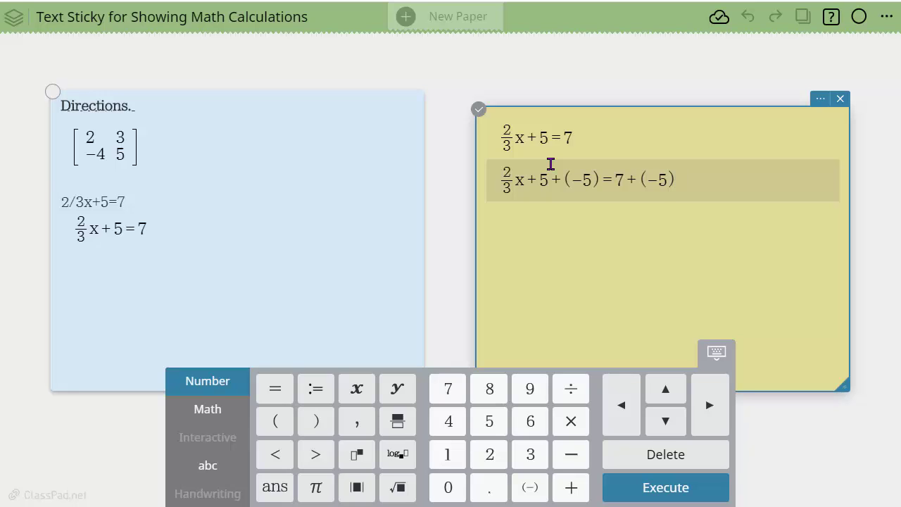
pyautogui.press('Return')
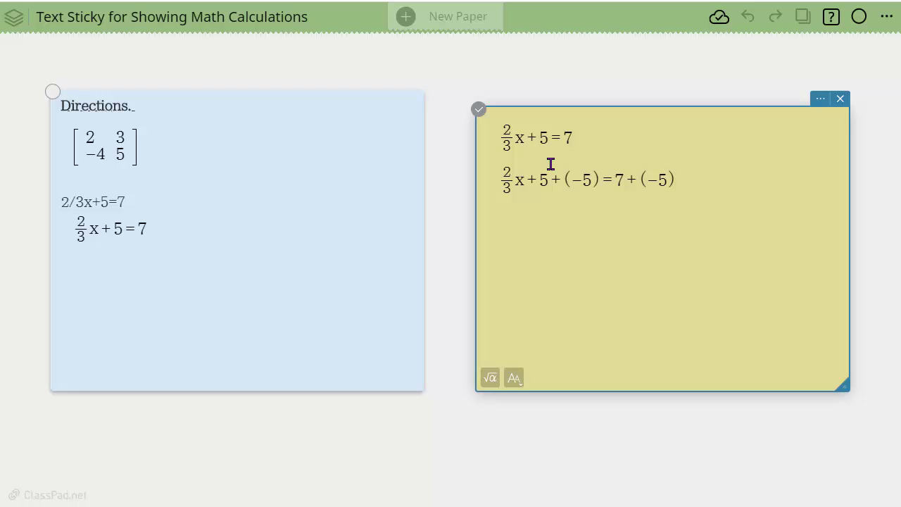
# Step: Add the text note "additive inverse makes 0, balancing" below the second equation
pyautogui.write('additive inverse')
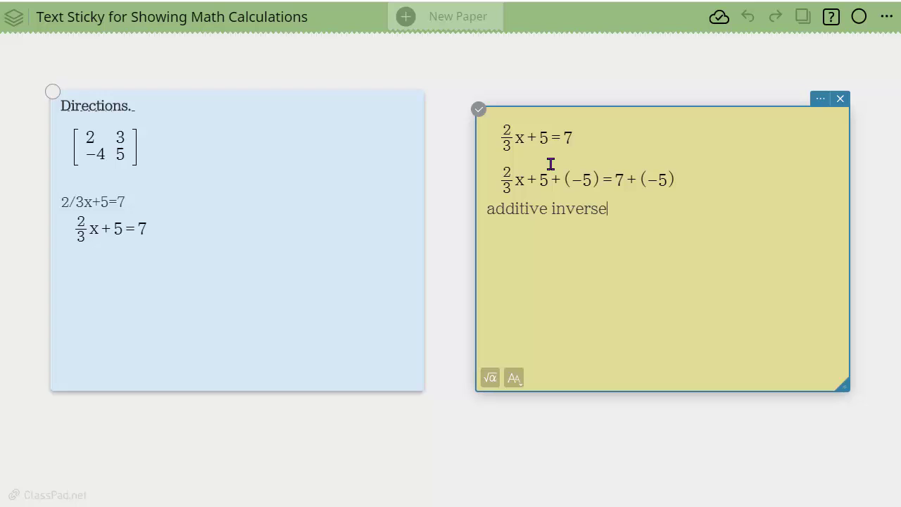
pyautogui.write(' makes 0, balancing')
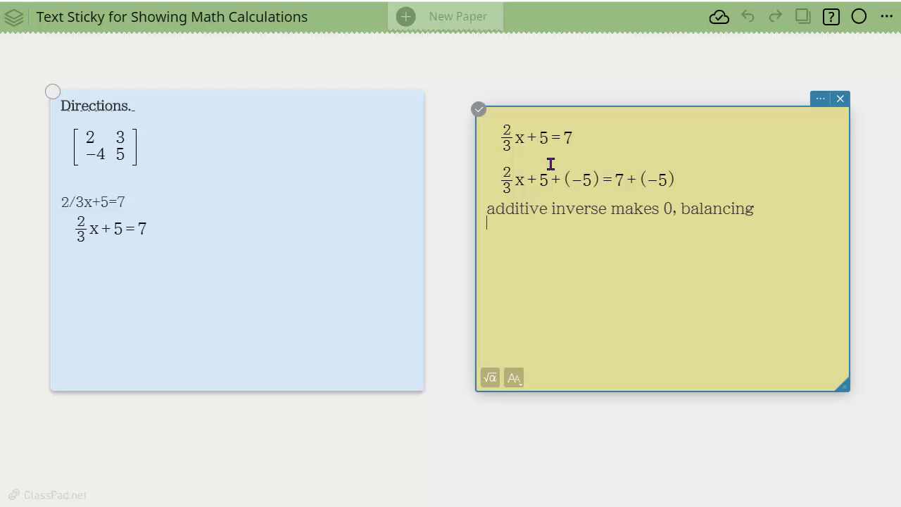
pyautogui.press('Return')
# Step: Add a math line below the note with 2/3x+0=2, using a stacked fraction, followed by the words "additive identity"
pyautogui.click(489, 387)
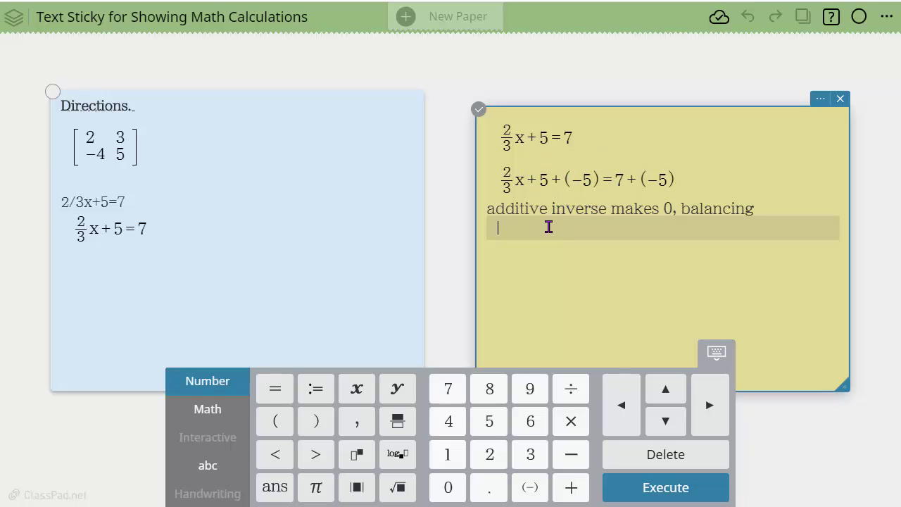
pyautogui.write('2/3x')
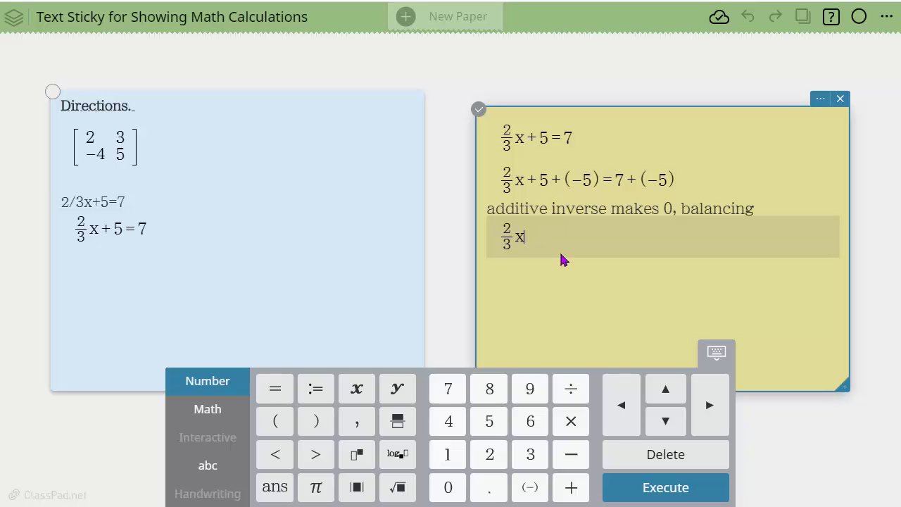
pyautogui.write('+0=2additive identiy')
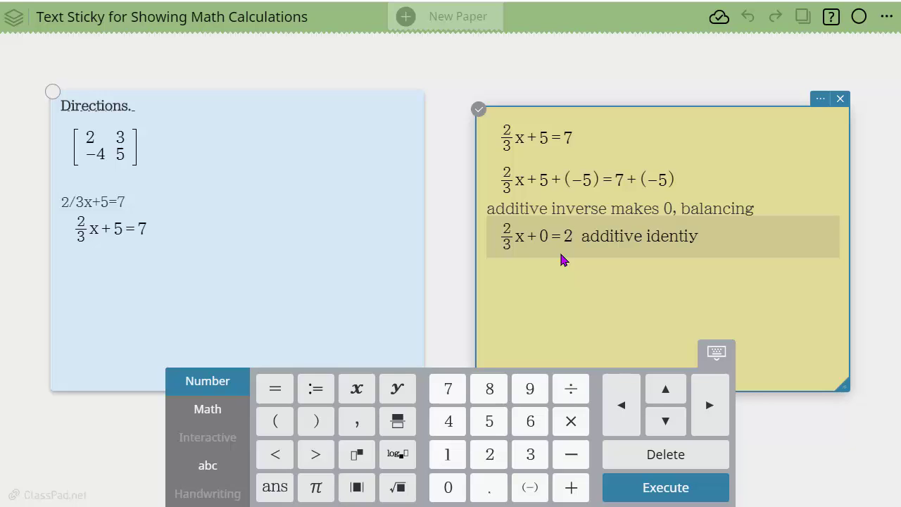
pyautogui.press('BackSpace')
pyautogui.press('BackSpace')
pyautogui.write('ity')
pyautogui.press('Return')
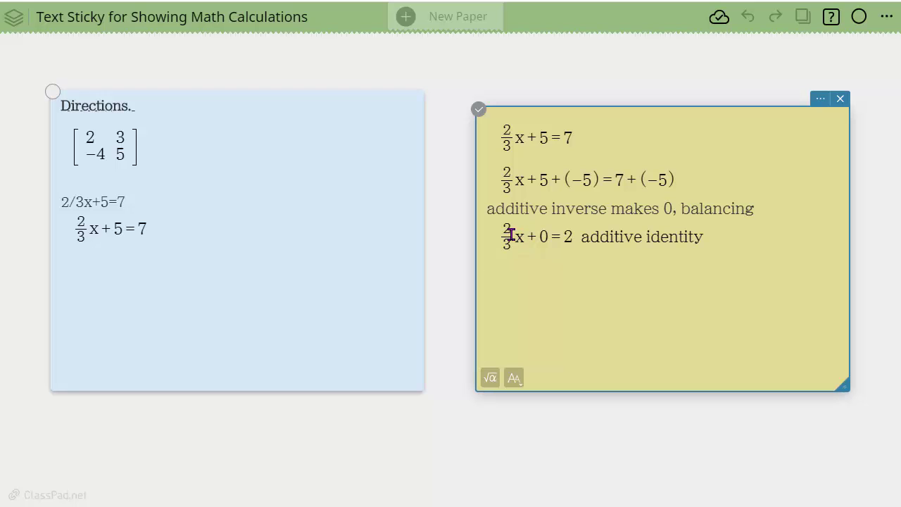
pyautogui.click(491, 378)
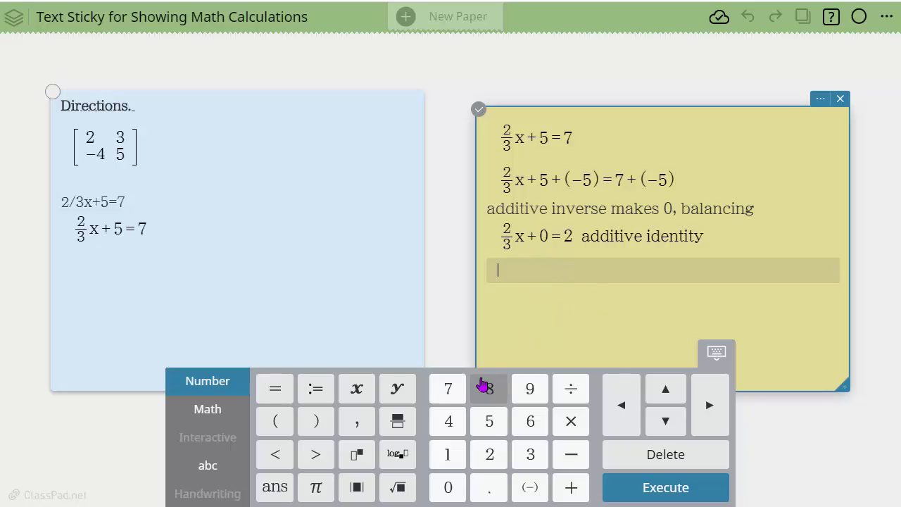
pyautogui.click(800, 374)
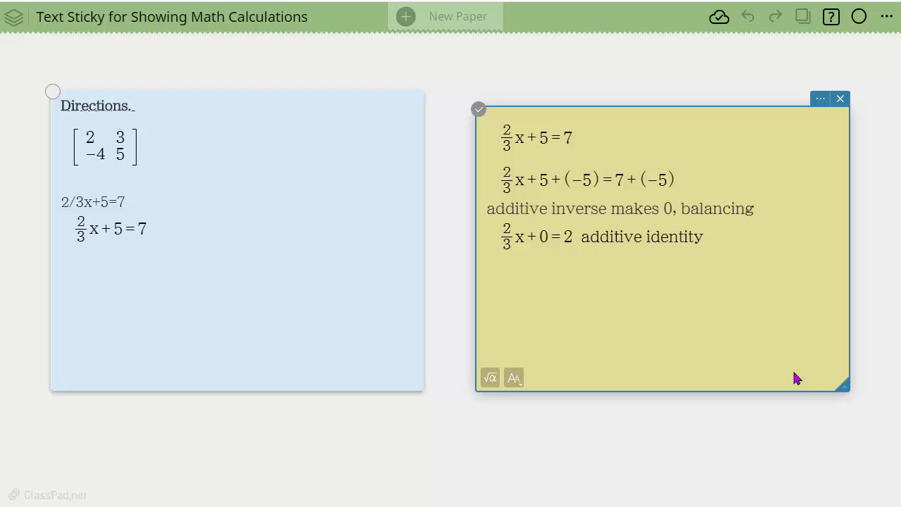
pyautogui.click(491, 378)
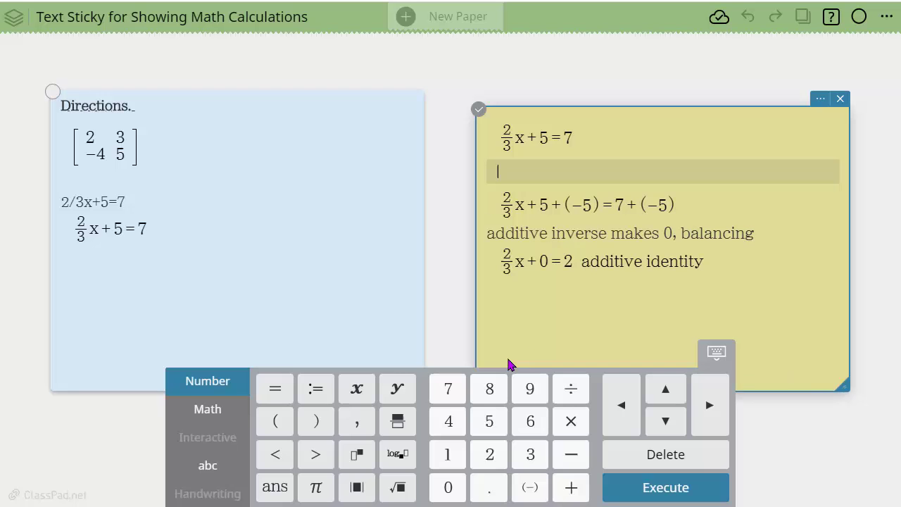
# Step: Add a math line below the additive identity line reading 3/2·2/3x=2/1·3/2, with every fraction stacked
pyautogui.click(726, 272)
pyautogui.press('Return')
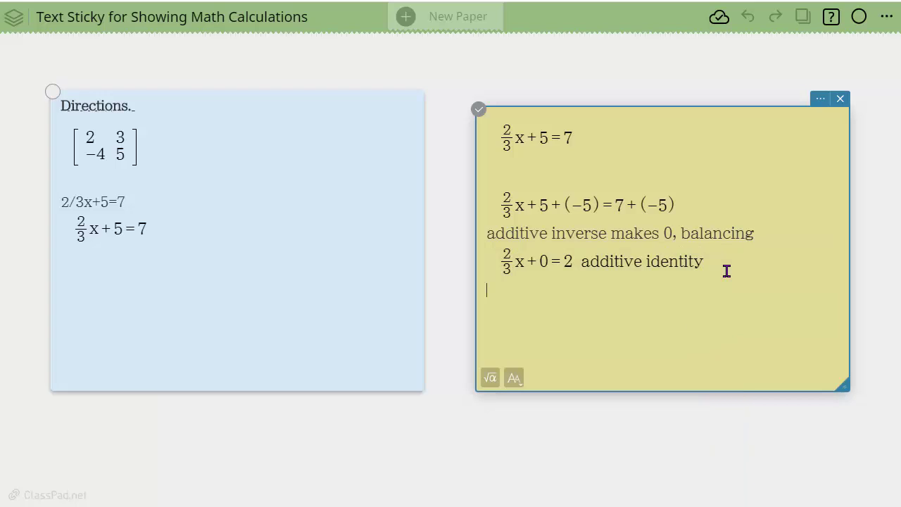
pyautogui.click(491, 379)
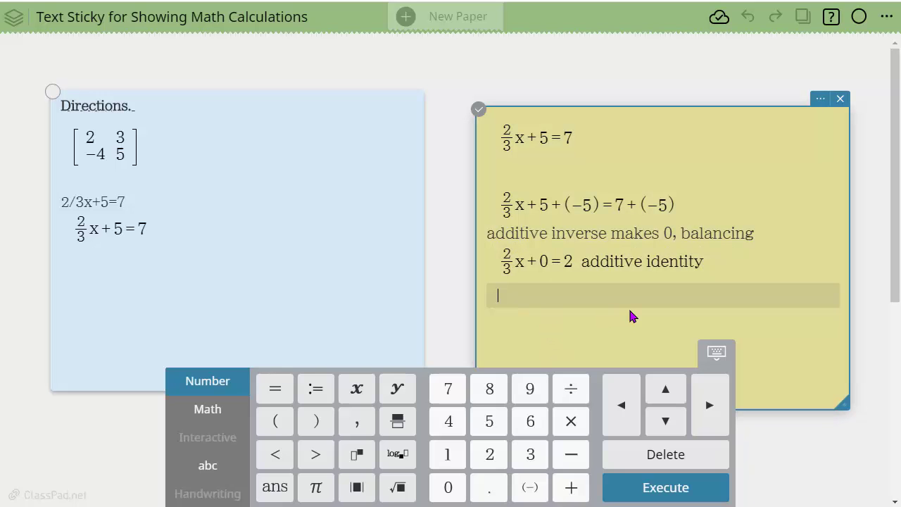
pyautogui.write('3/2·')
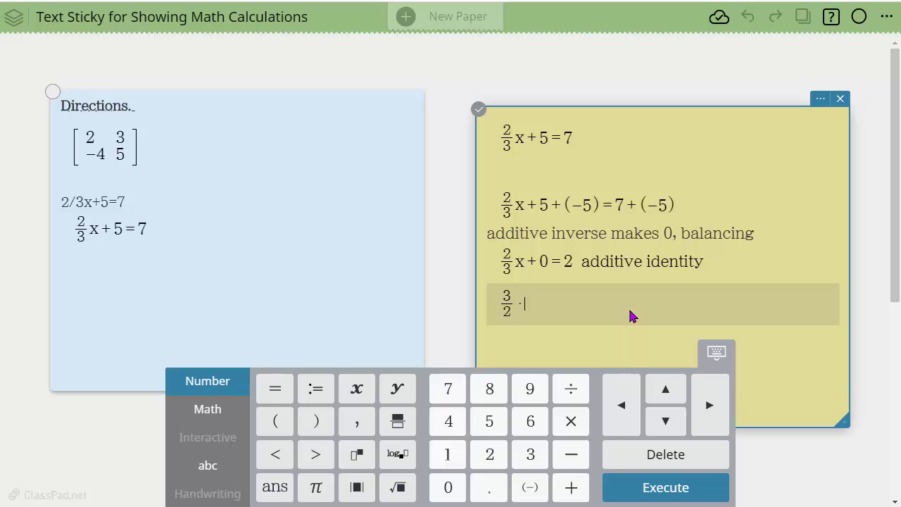
pyautogui.write('*')
pyautogui.write('2/3')
pyautogui.write('x')
pyautogui.write('=')
pyautogui.write('2/1·')
pyautogui.write('3/2')
pyautogui.press('Return')
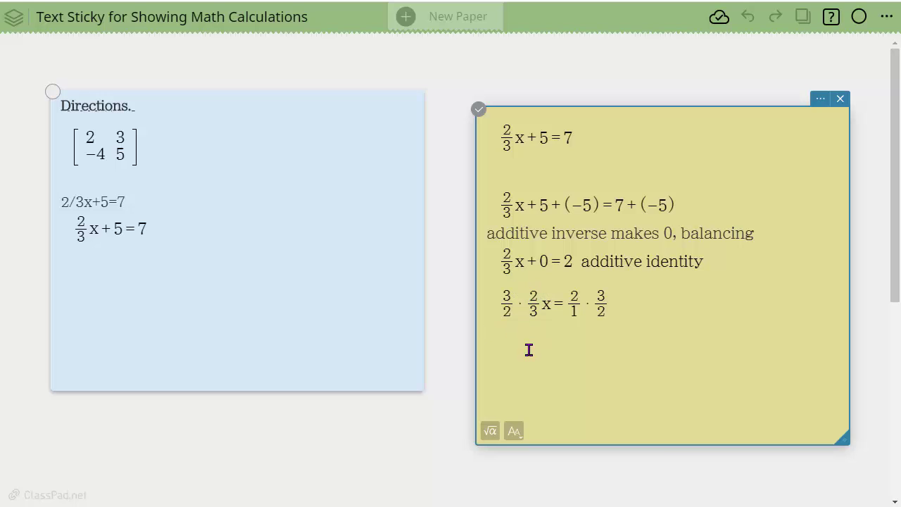
# Step: Add another math line in the yellow sticky reading 1x=6/2, with 6/2 as a stacked fraction
pyautogui.click(491, 431)
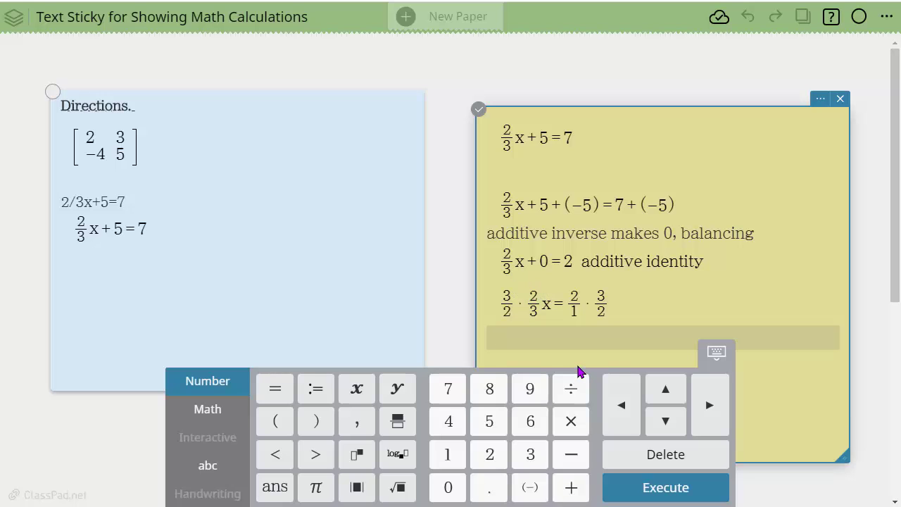
pyautogui.write('1x =')
pyautogui.write('6/2')
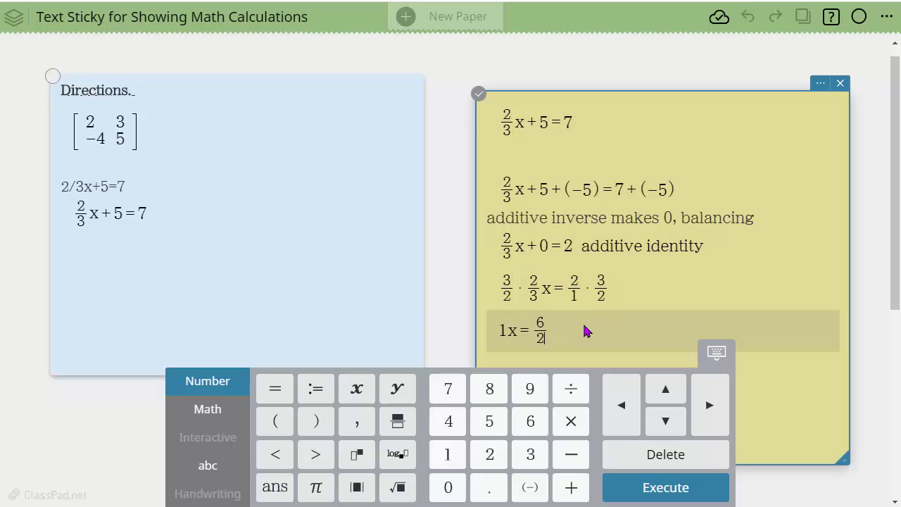
pyautogui.press('Return')
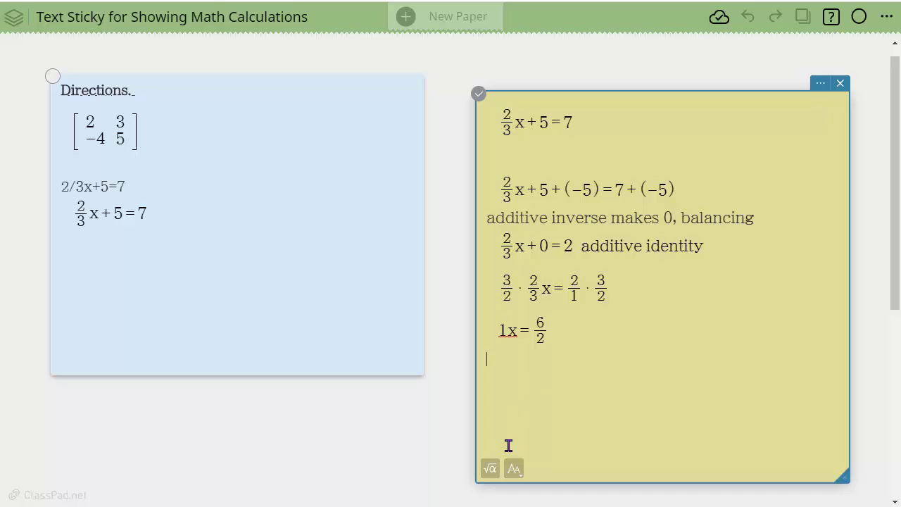
# Step: Add the final math line x=3 to the yellow sticky and finish editing the sticky
pyautogui.click(491, 472)
pyautogui.write('x')
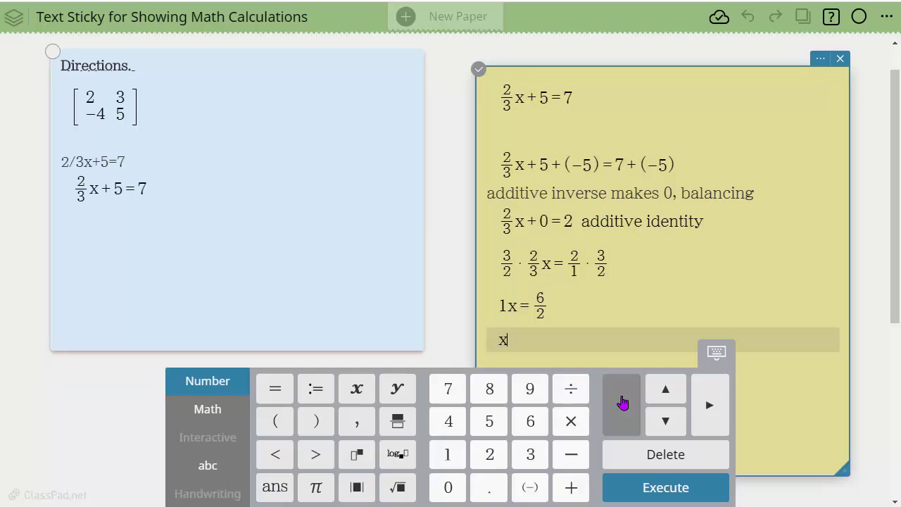
pyautogui.write('=3')
pyautogui.click(829, 273)
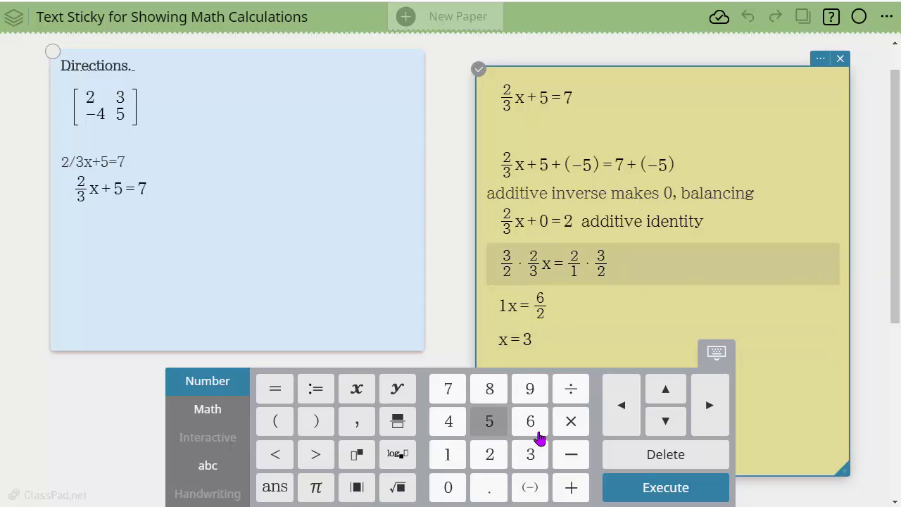
pyautogui.click(443, 184)
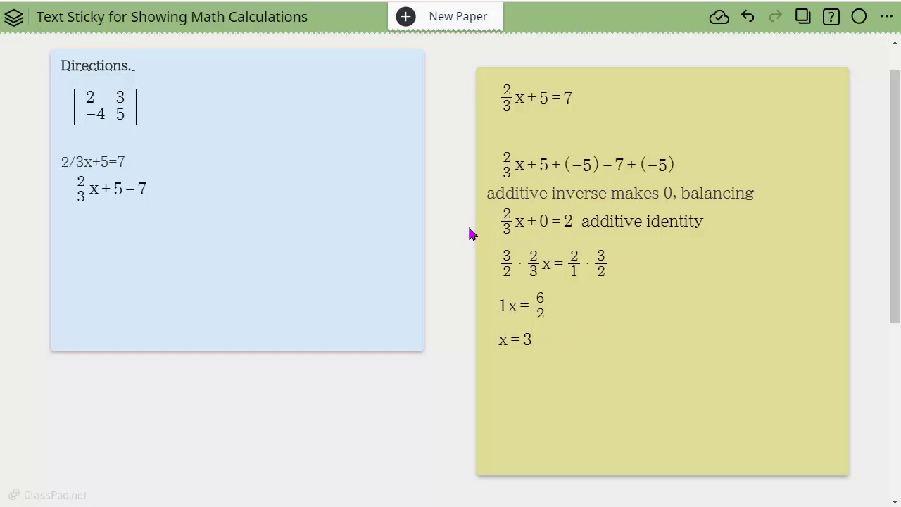
# Step: Start a new math line in the blue Directions sticky and show the second page of advanced math symbols
pyautogui.click(243, 227)
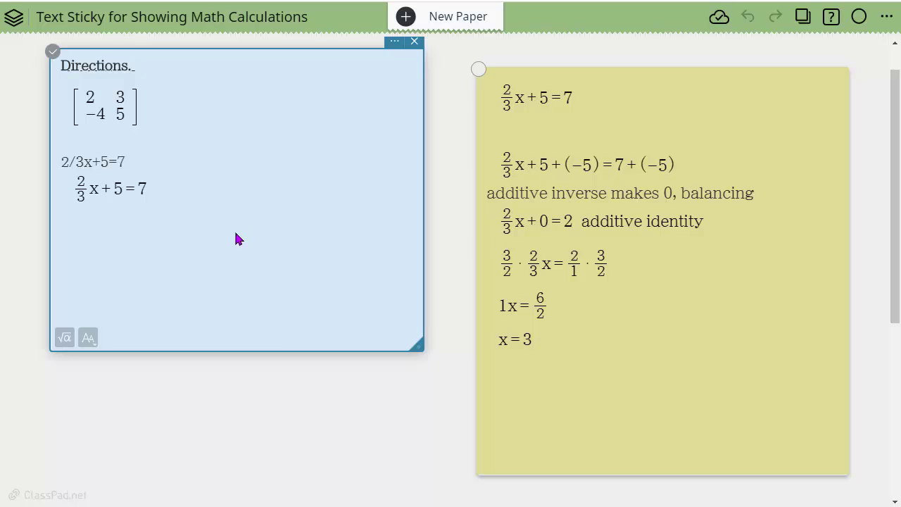
pyautogui.click(64, 338)
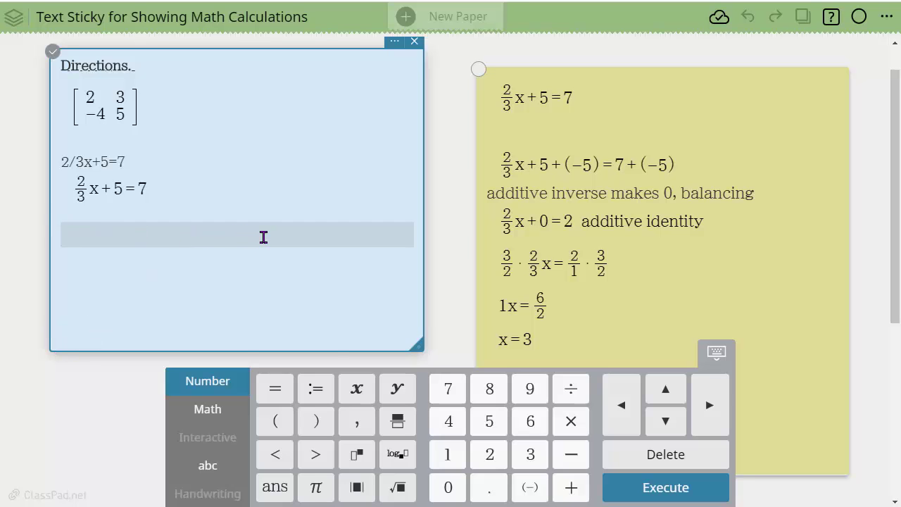
pyautogui.click(207, 414)
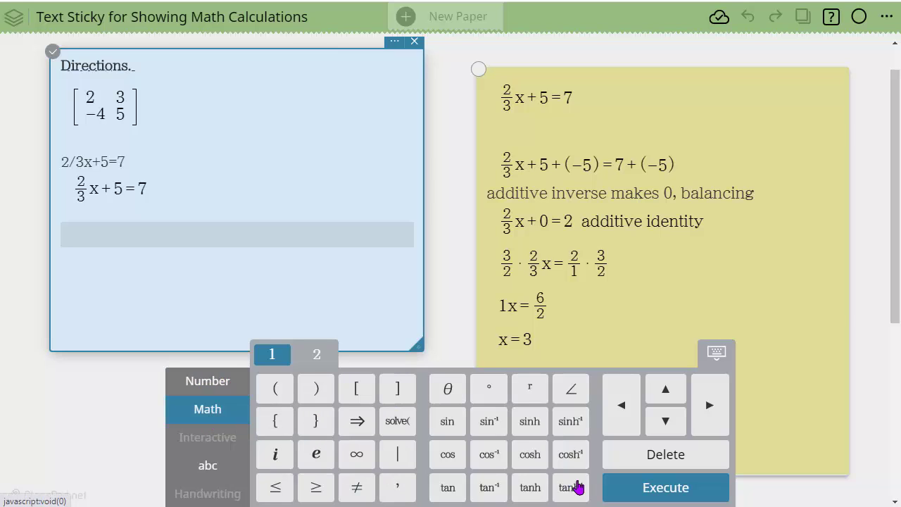
pyautogui.click(316, 355)
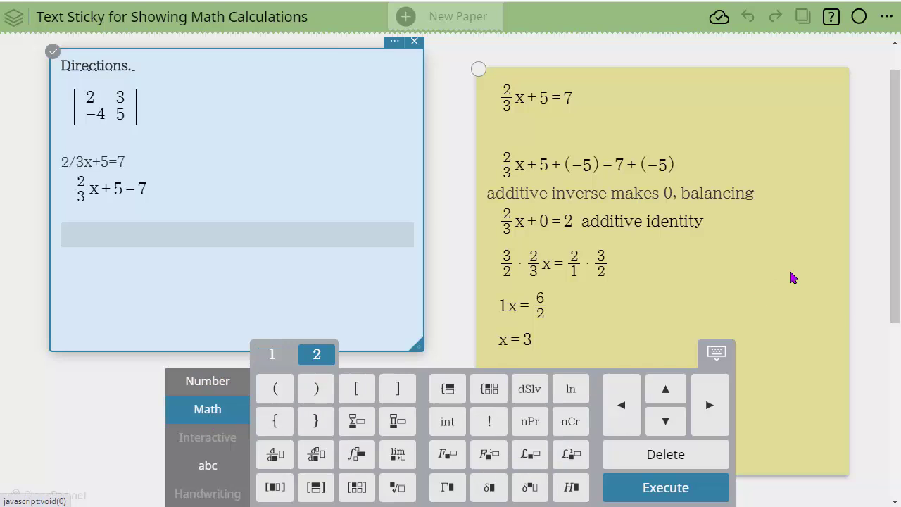